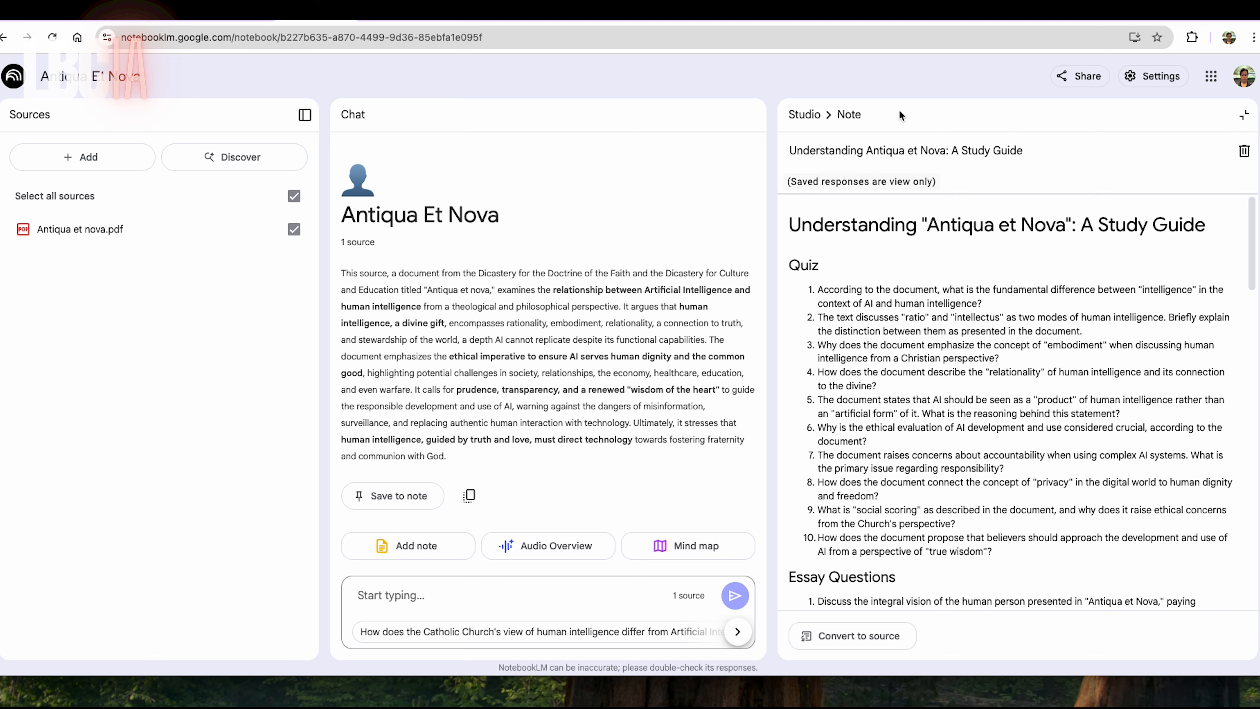
Generate a timeline note from the Antiqua et nova source, read through its dated entries, and return to the Studio overview
click(805, 115)
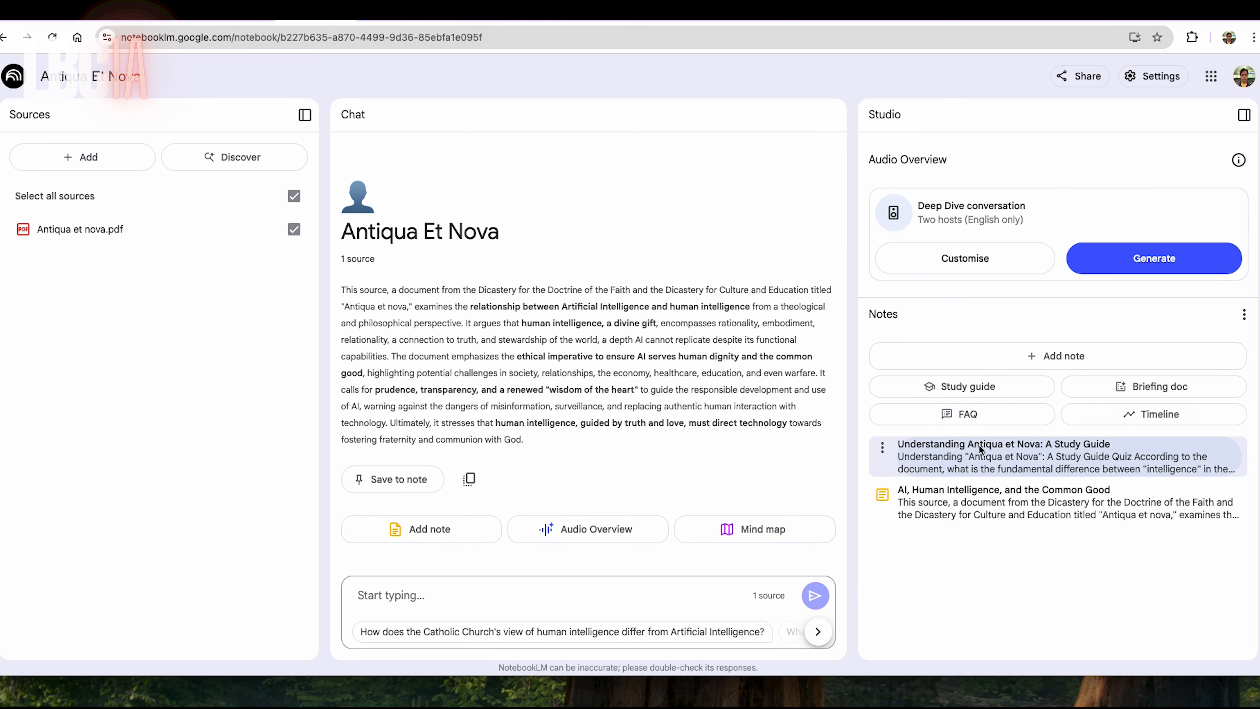
click(1108, 414)
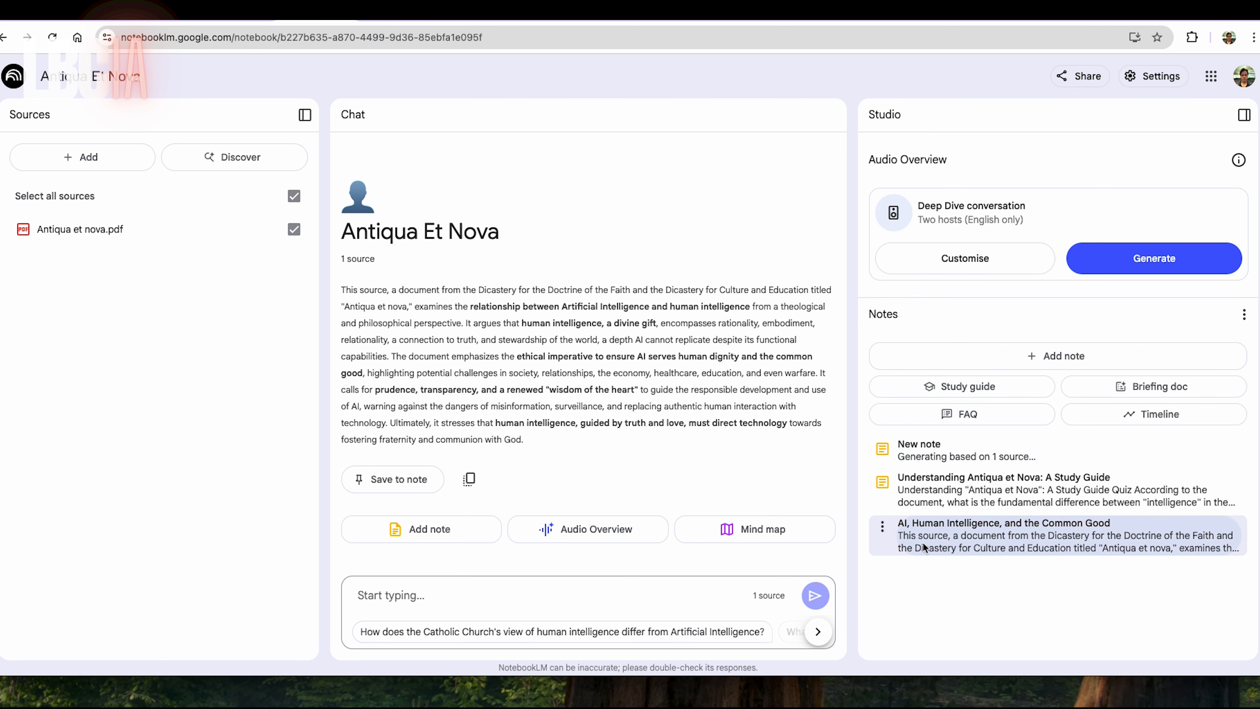
click(980, 455)
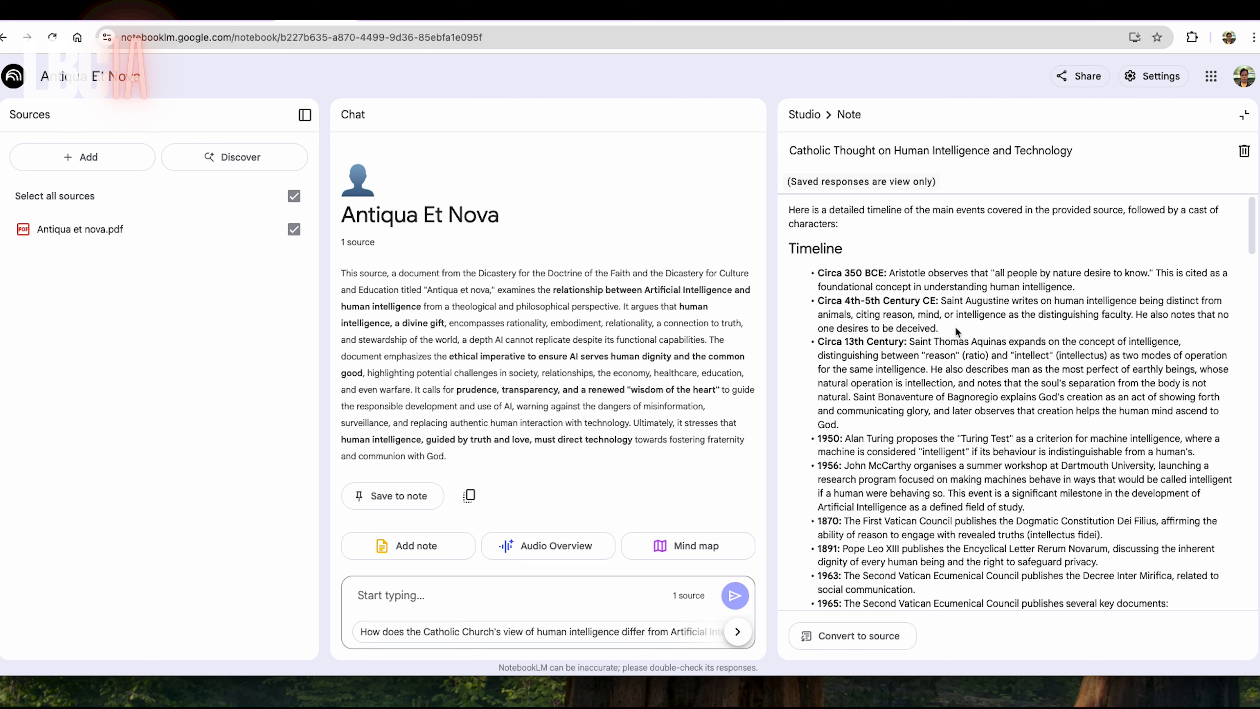
scroll(943, 330, down, 2)
scroll(935, 326, down, 5)
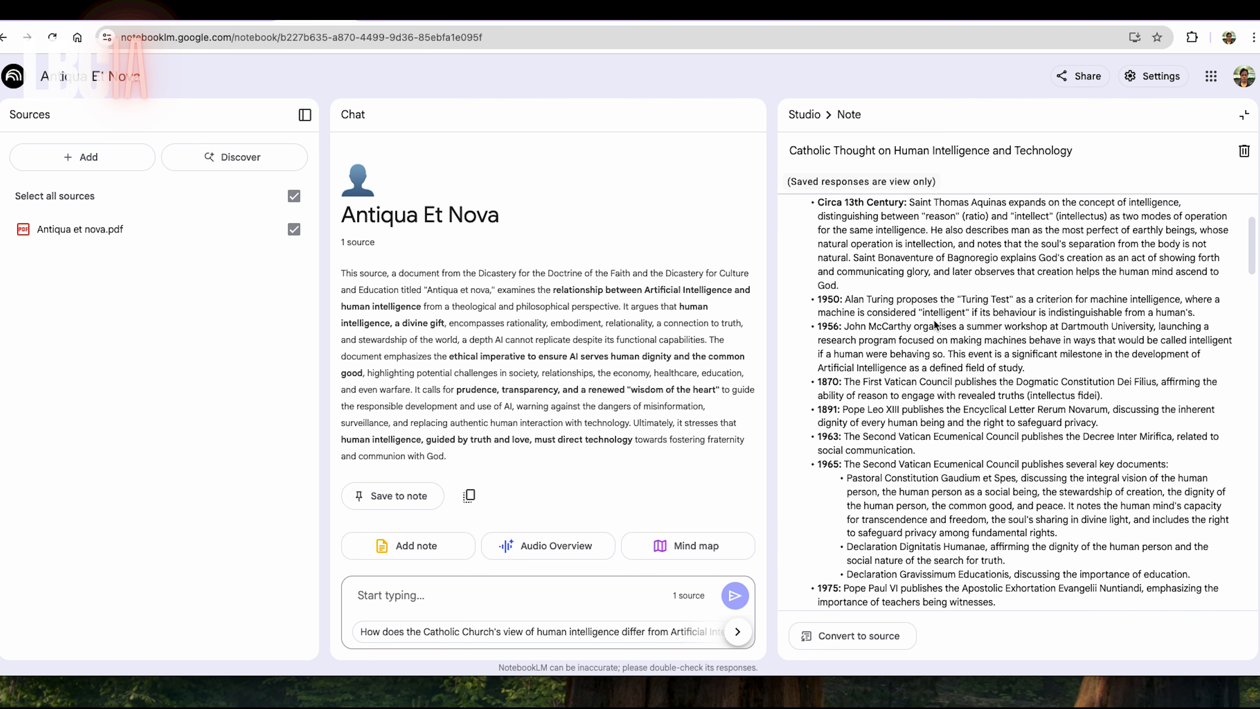
scroll(936, 326, up, 10)
click(805, 115)
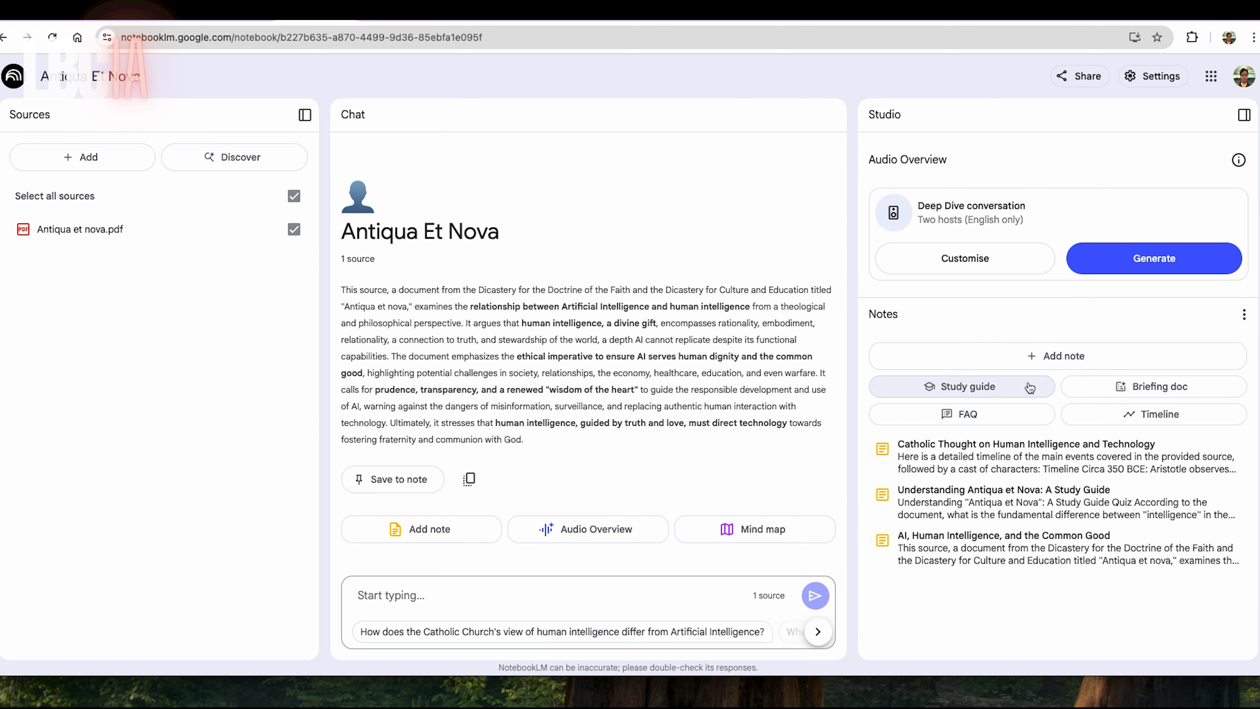
Generate an FAQ note and a briefing document from the source and read through both
click(950, 414)
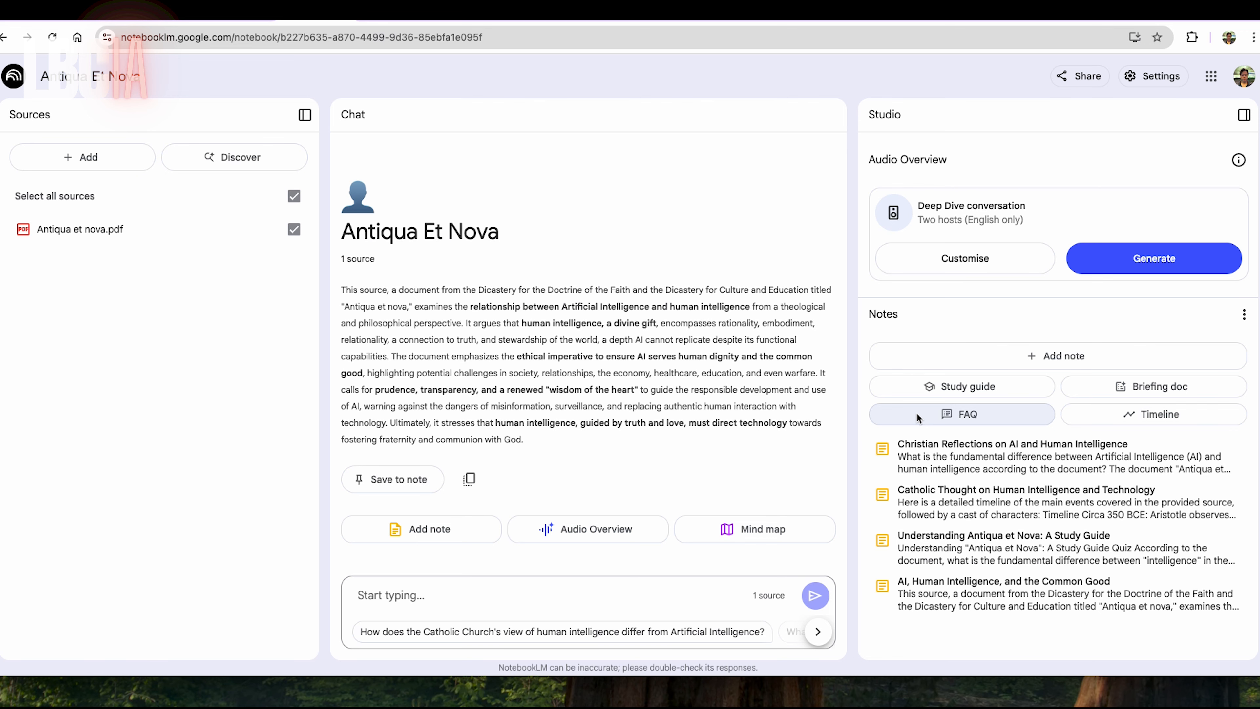
click(998, 464)
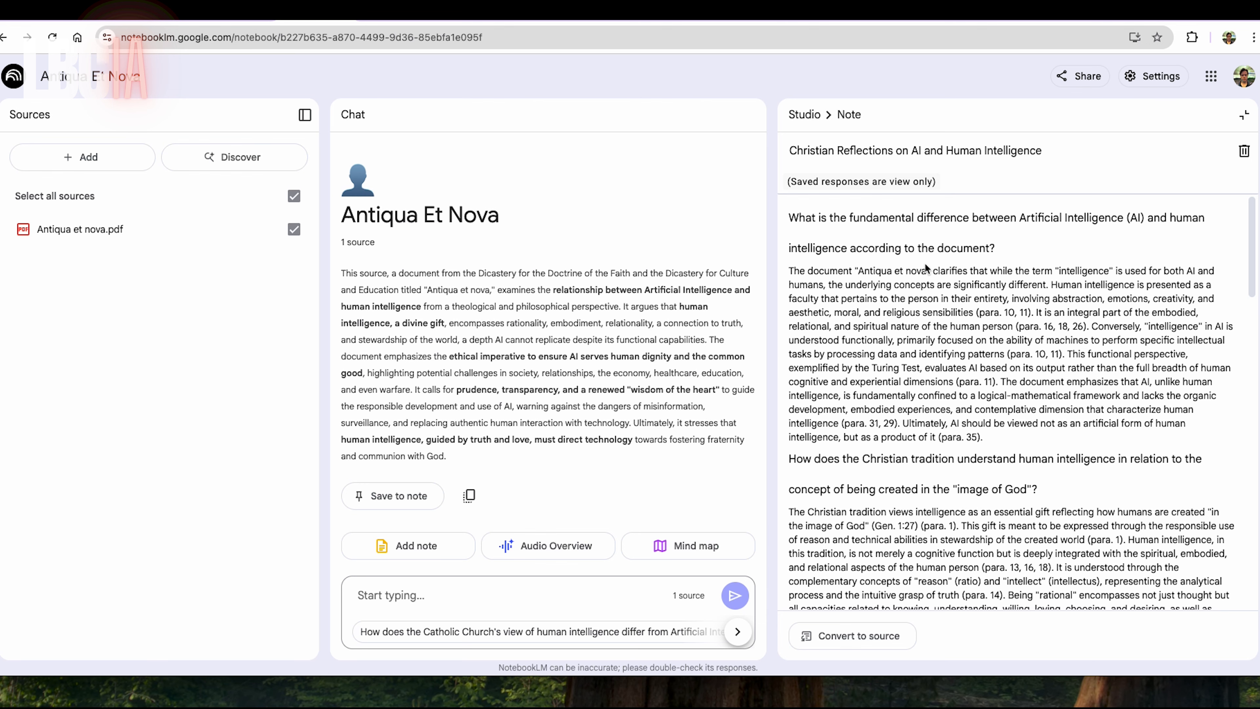
scroll(906, 273, down, 1)
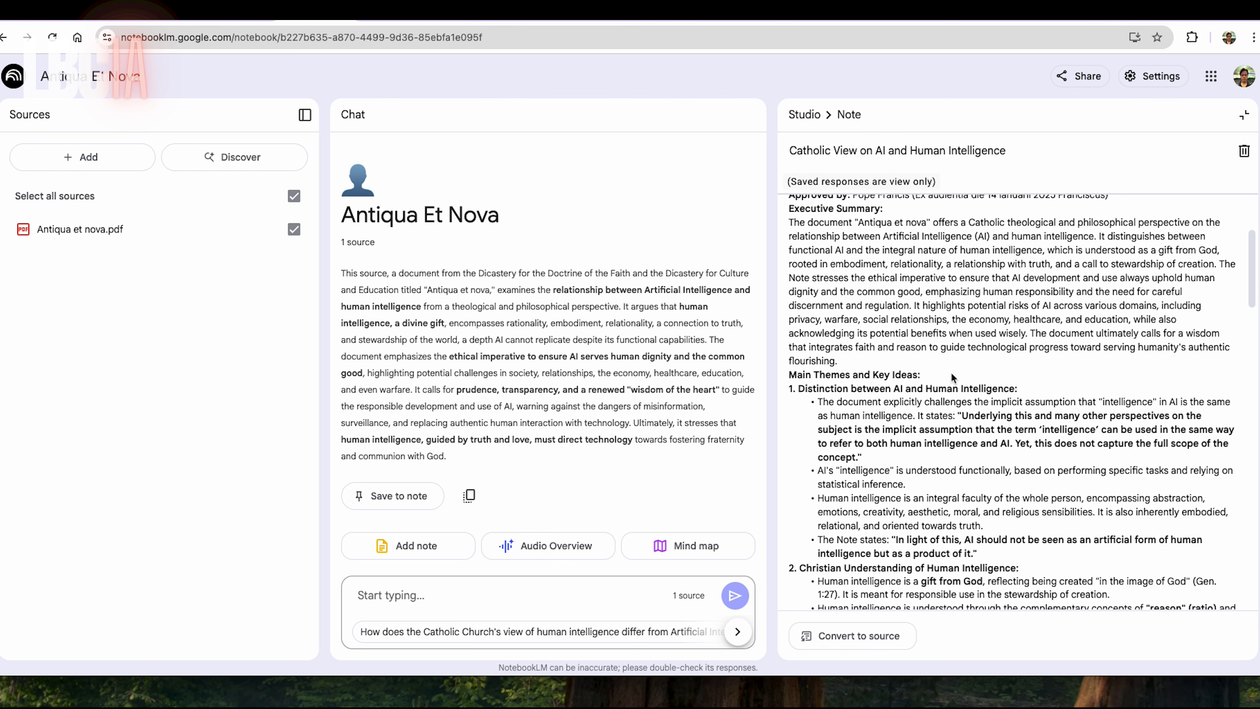
scroll(883, 323, down, 1)
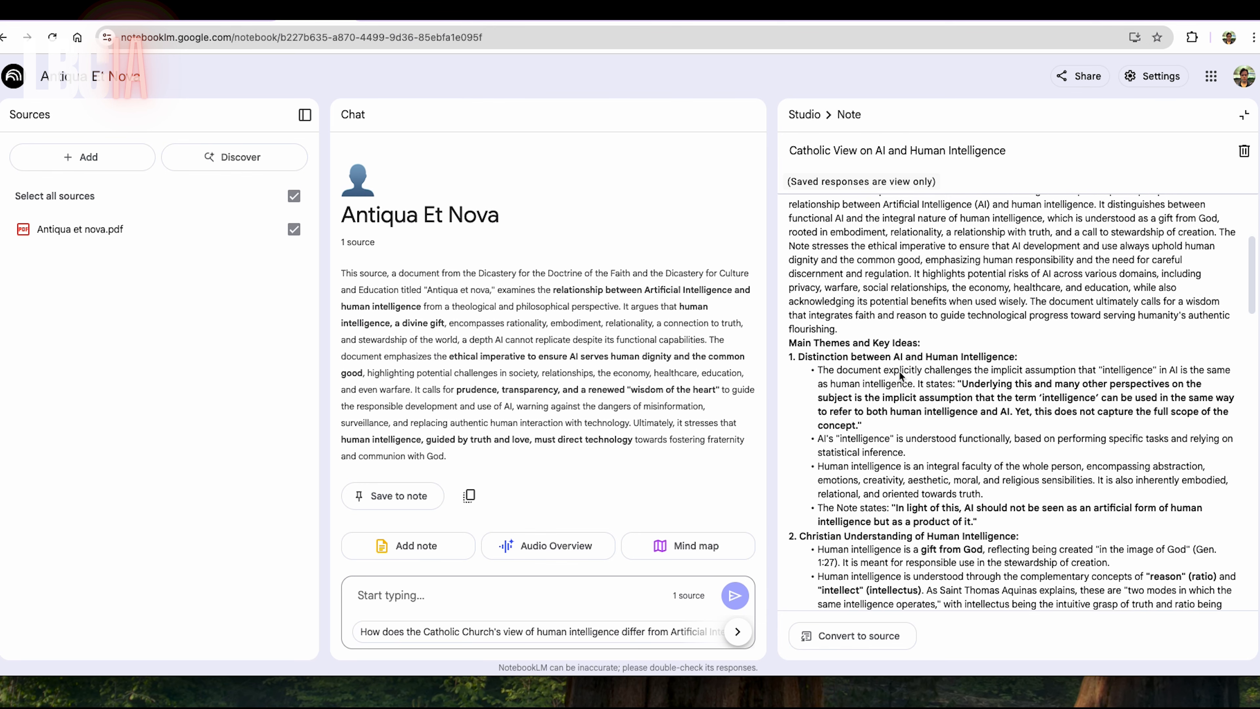
scroll(885, 377, down, 4)
Generate a mind map from the Antiqua et nova source and open it
click(707, 549)
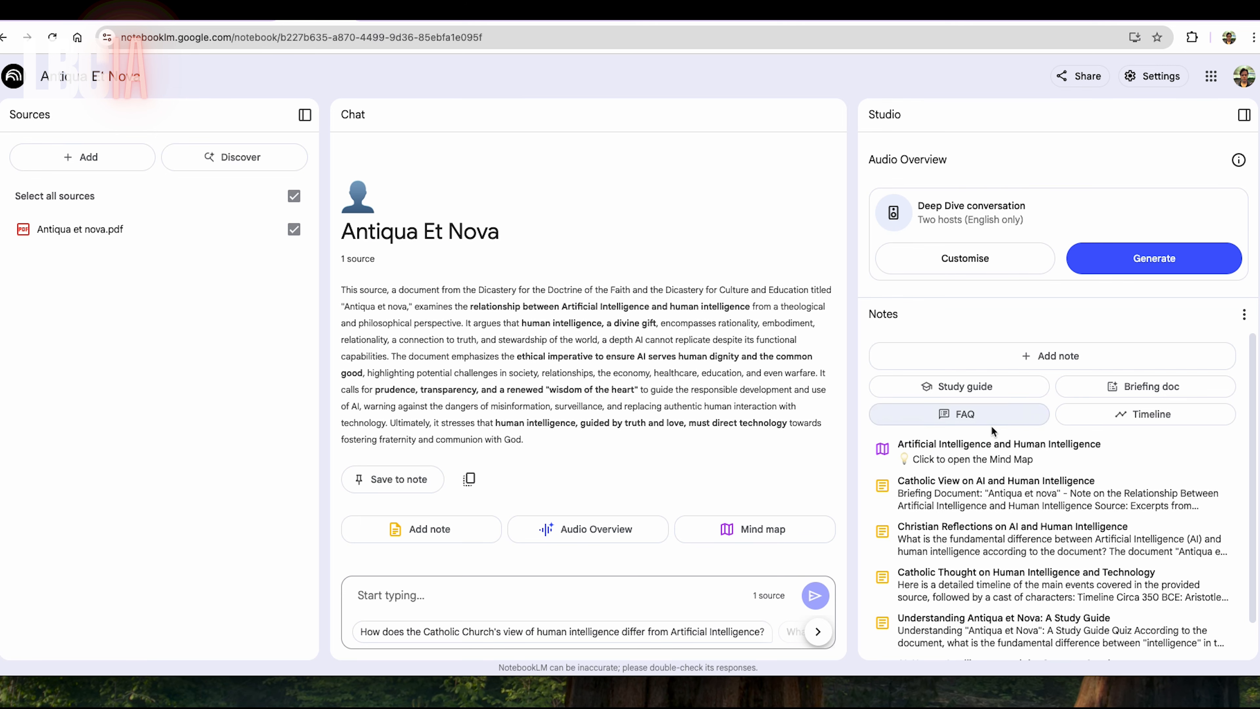
click(997, 448)
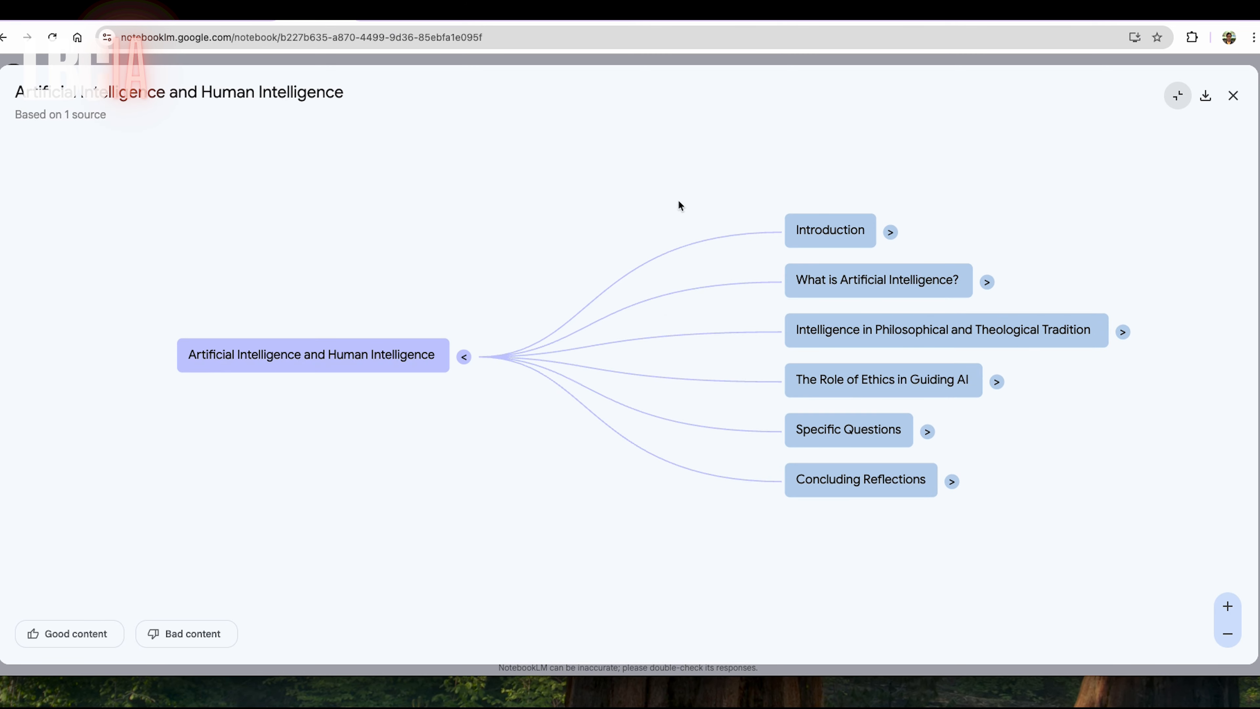
Expand the mind map's Introduction, Reflection on challenges/opportunities, Concluding Reflections and True Wisdom branches
click(891, 230)
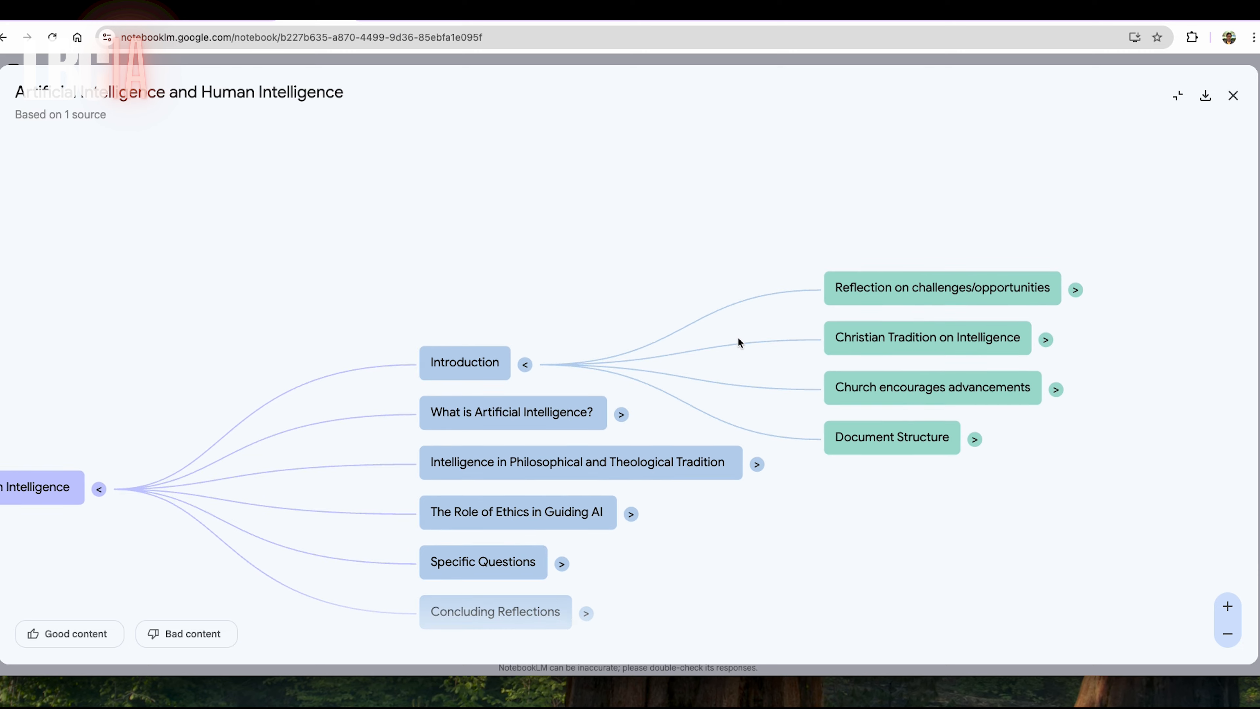
click(1075, 289)
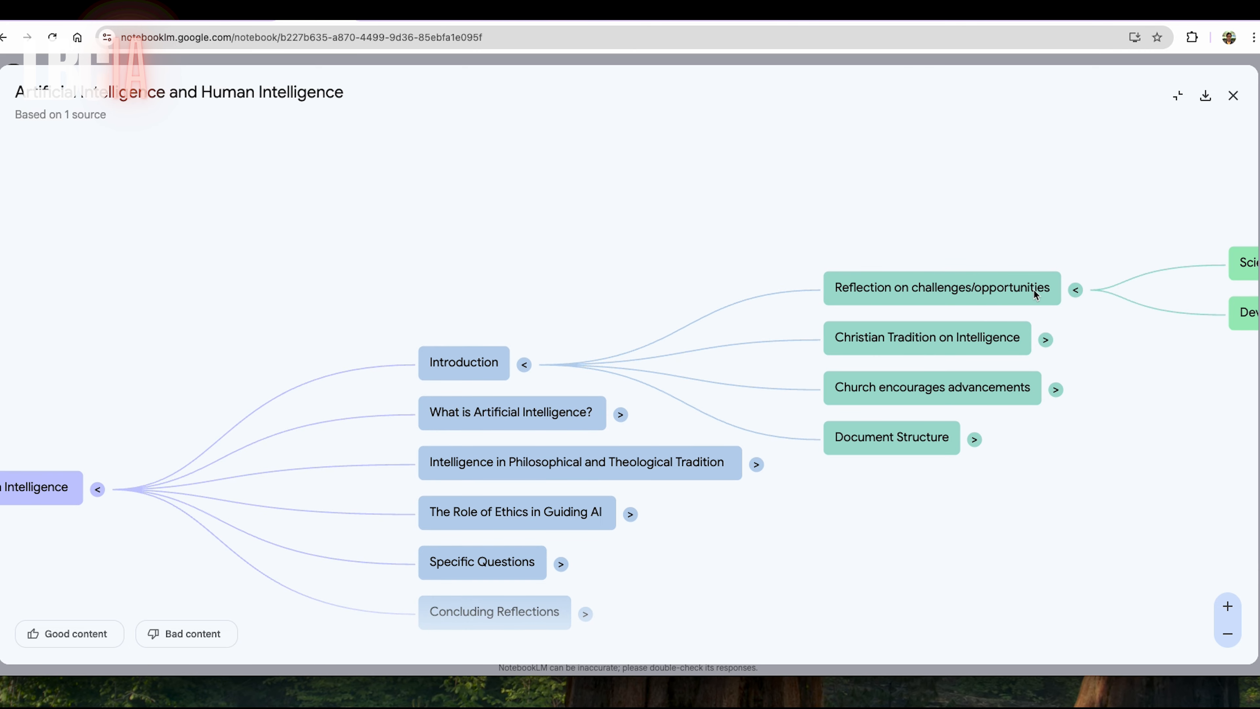
scroll(1038, 292, down, 5)
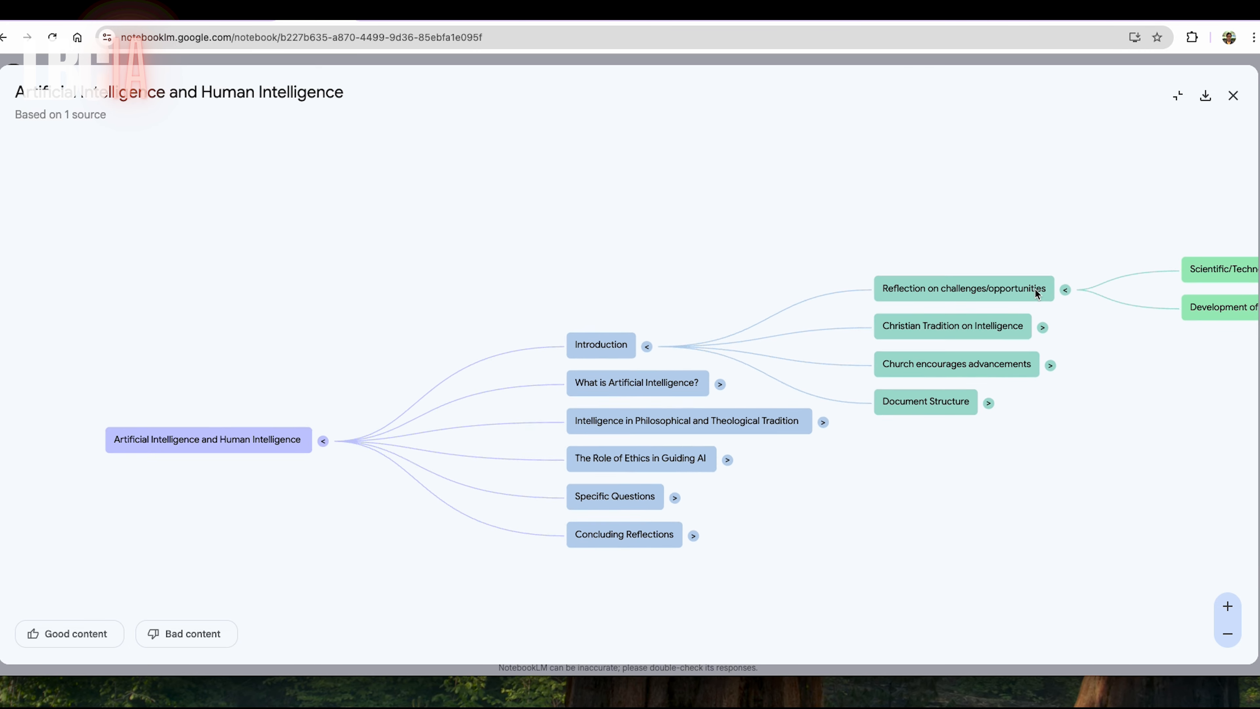
click(559, 454)
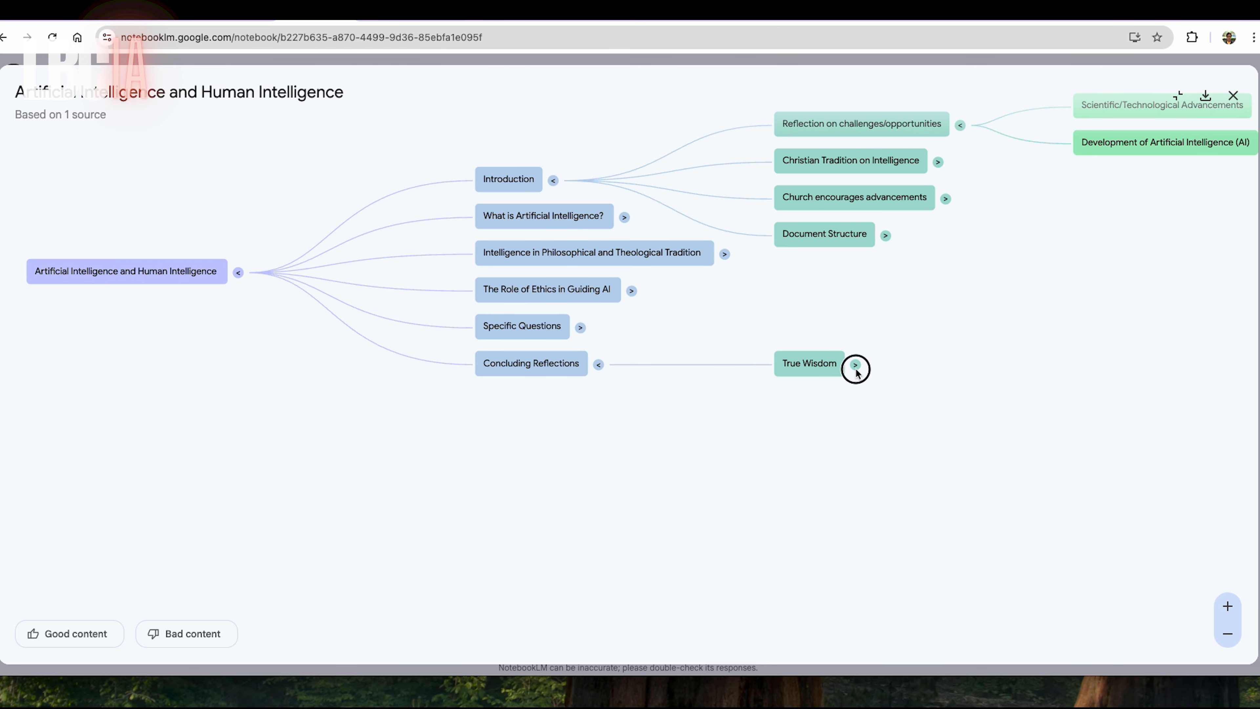
click(853, 366)
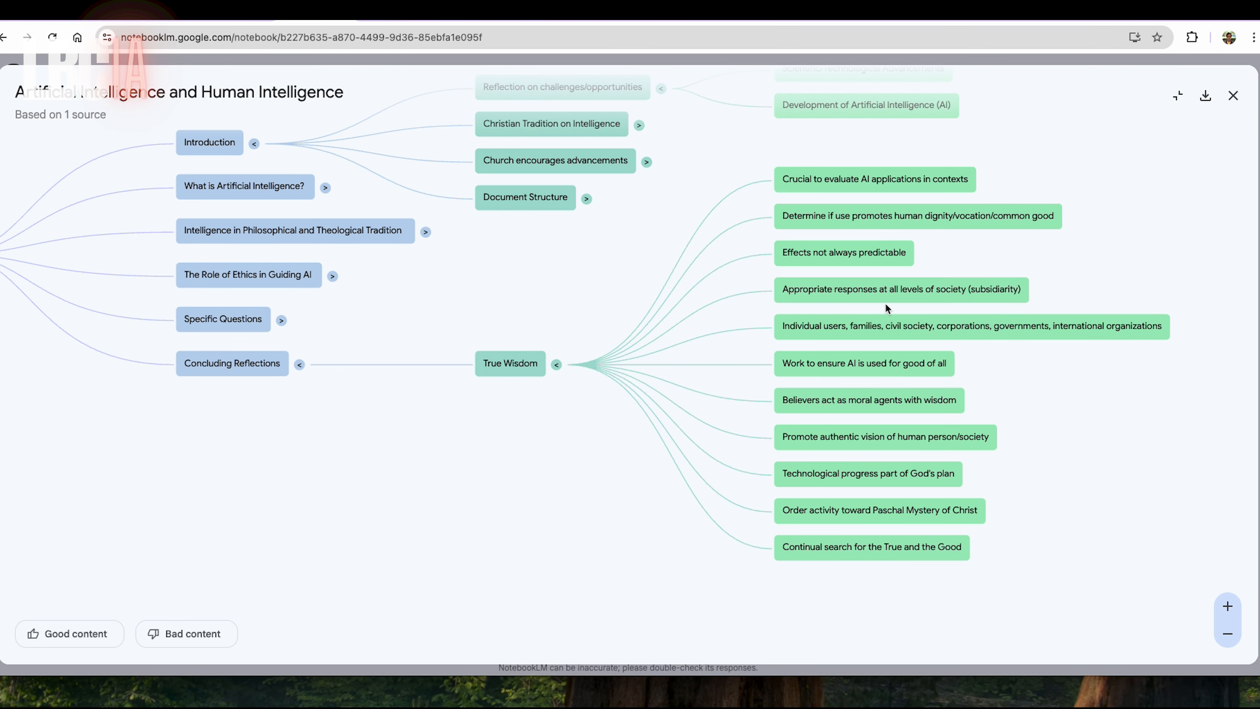
Expand the Intelligence in Philosophical and Theological Tradition, Embodiment and What is Artificial Intelligence? branches, and close the mind map
drag(752, 327, 734, 400)
scroll(695, 377, down, 5)
click(651, 366)
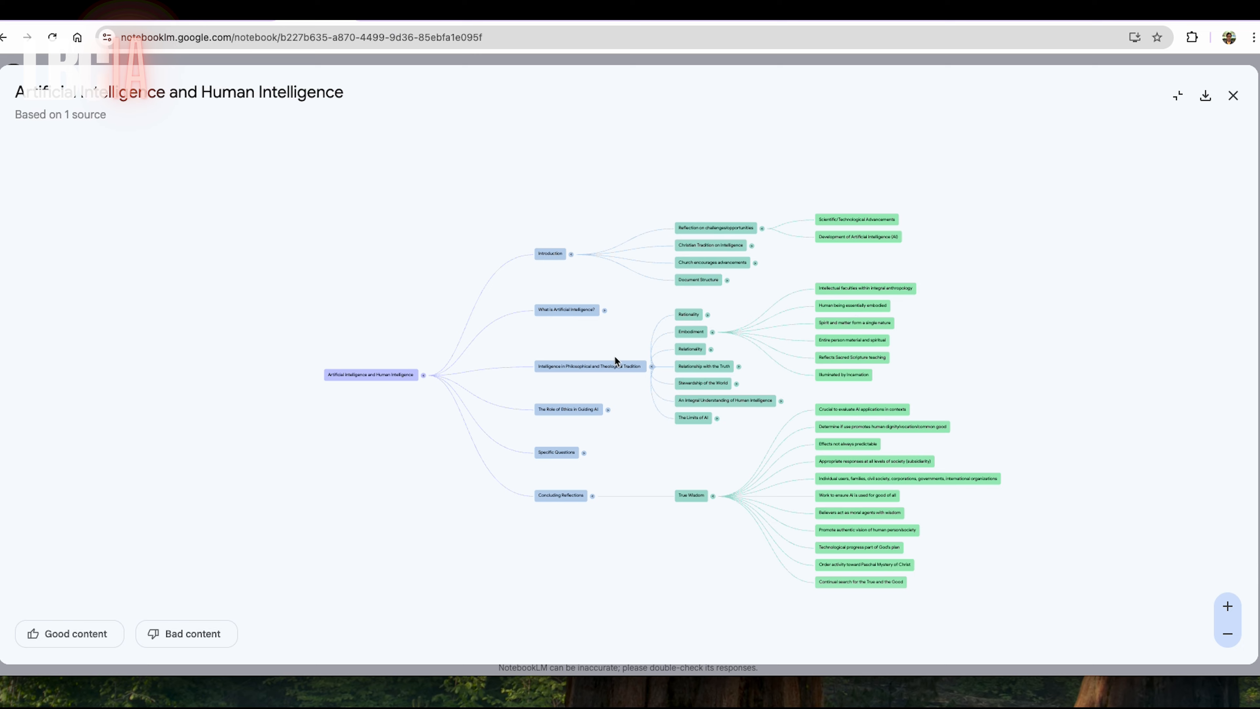
click(604, 311)
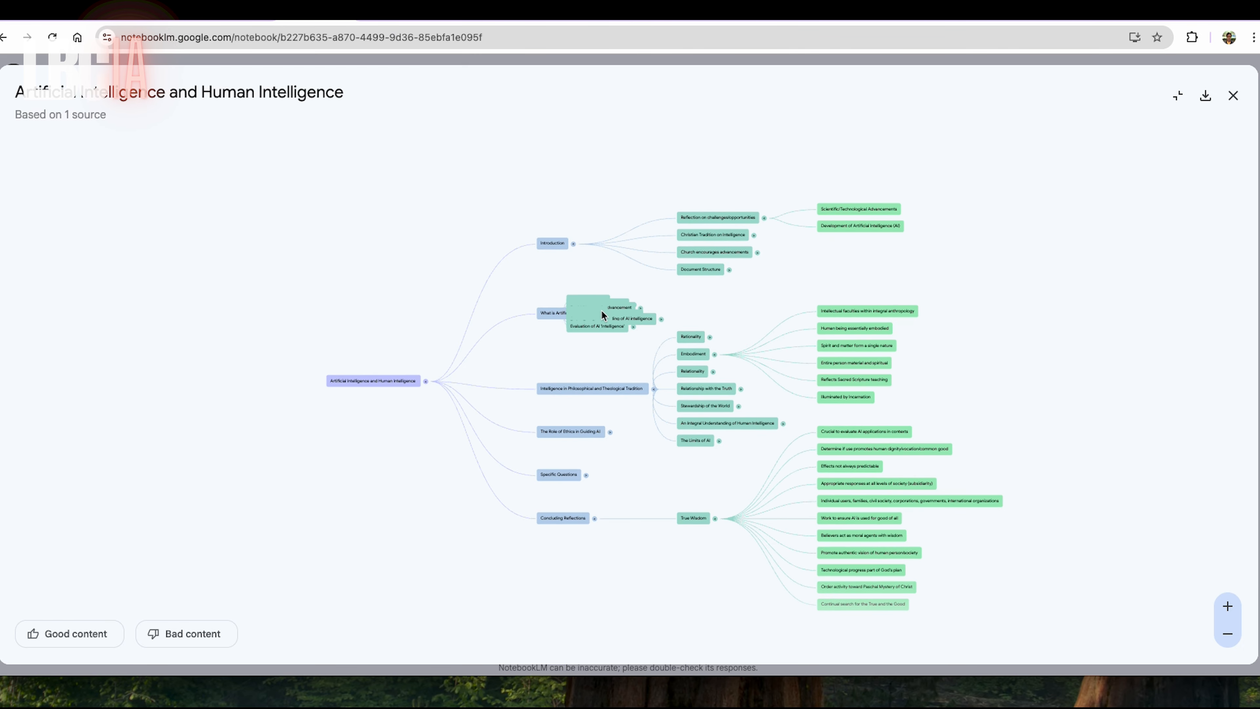
scroll(670, 340, up, 2)
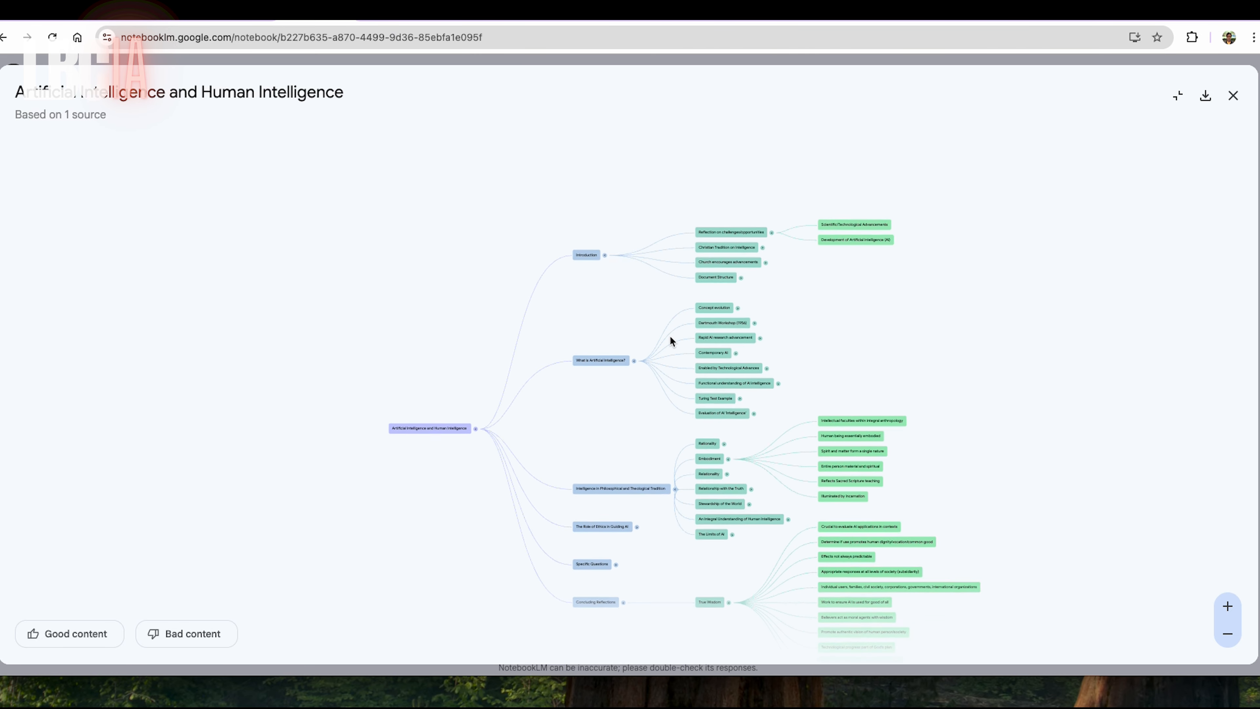
key(Escape)
Start generating an audio overview, and ask in chat how the Catholic Church's view of human intelligence differs from Artificial Intelligence, reading the answer
click(588, 529)
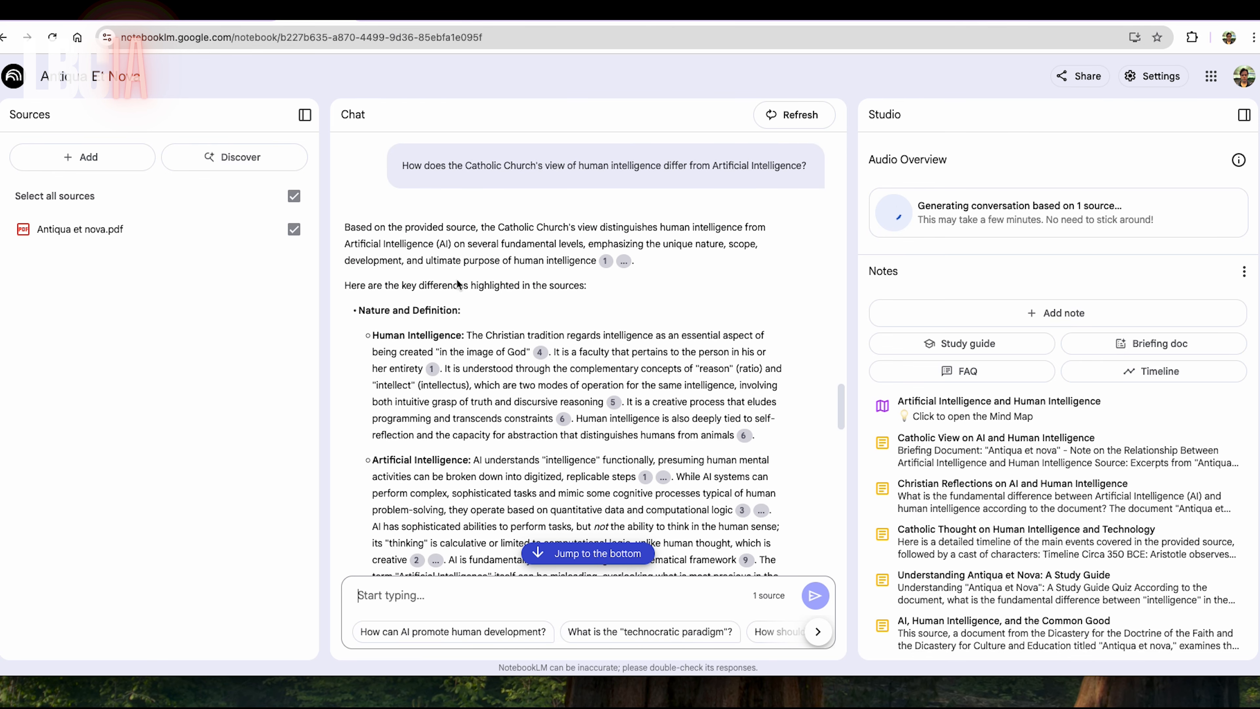
scroll(489, 329, down, 1)
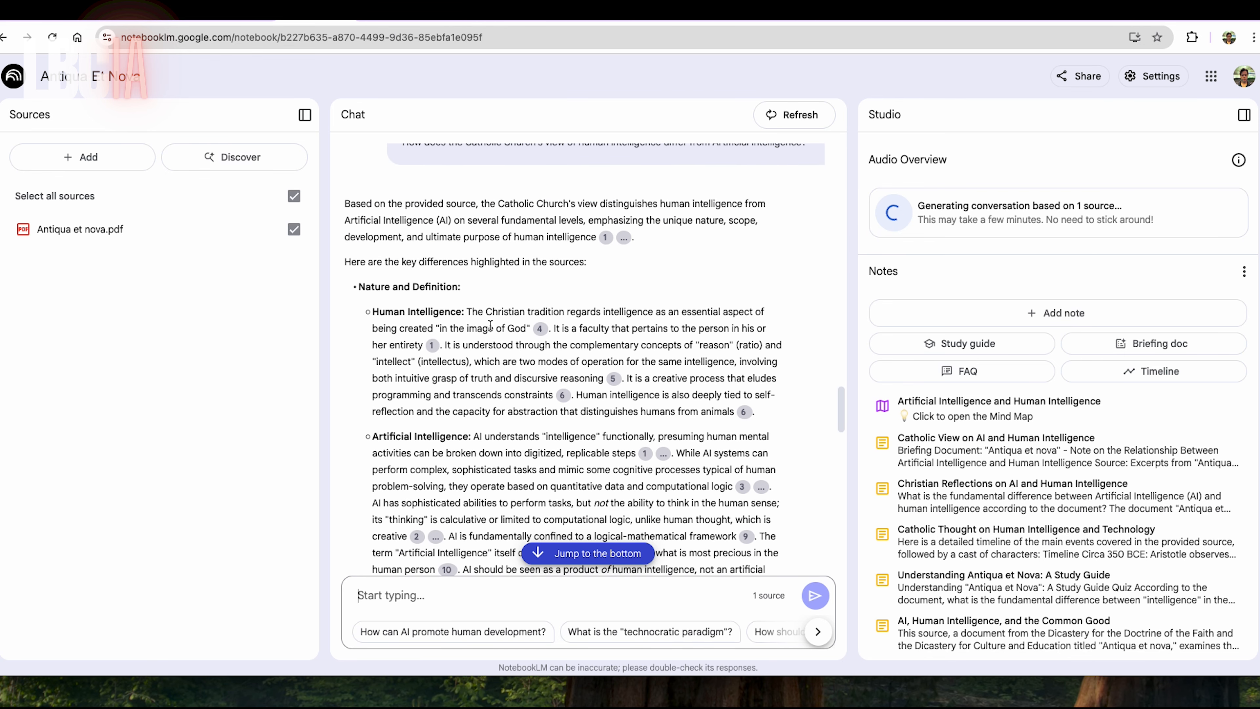
scroll(491, 326, down, 1)
scroll(490, 325, down, 2)
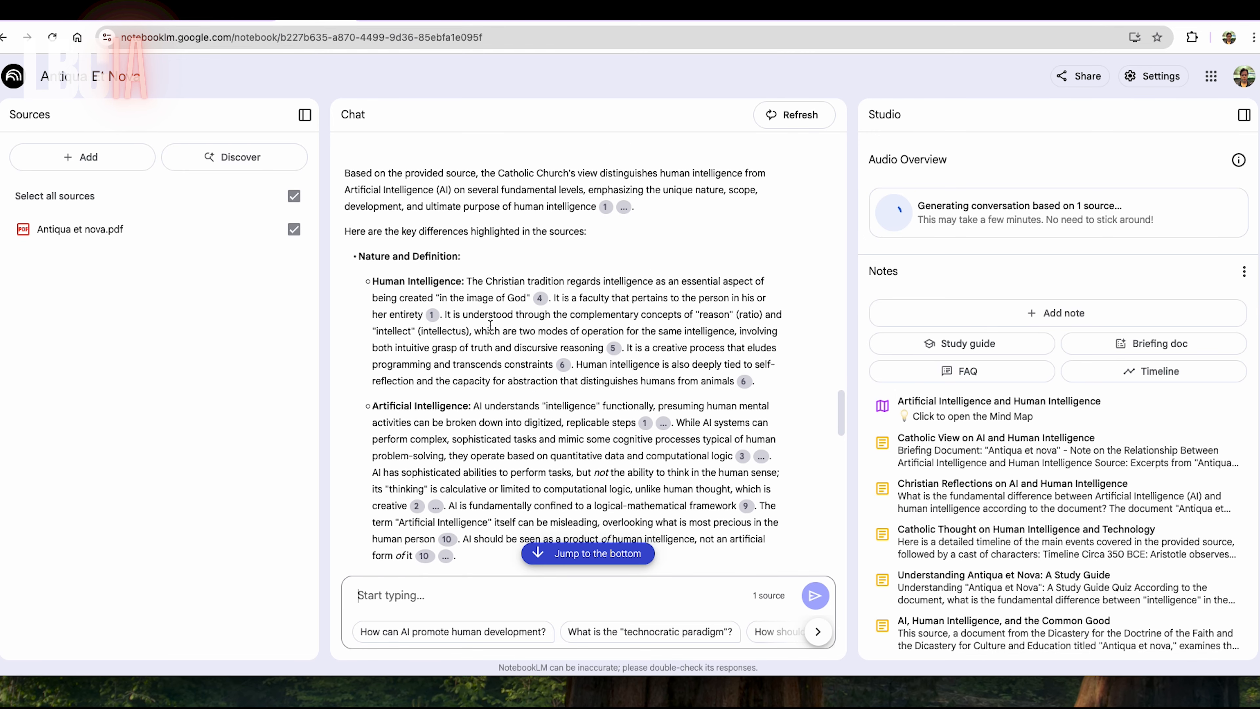
Play the opening seconds of the Antiqua Et Nova audio overview, check its playback and download options, and pause it
click(889, 234)
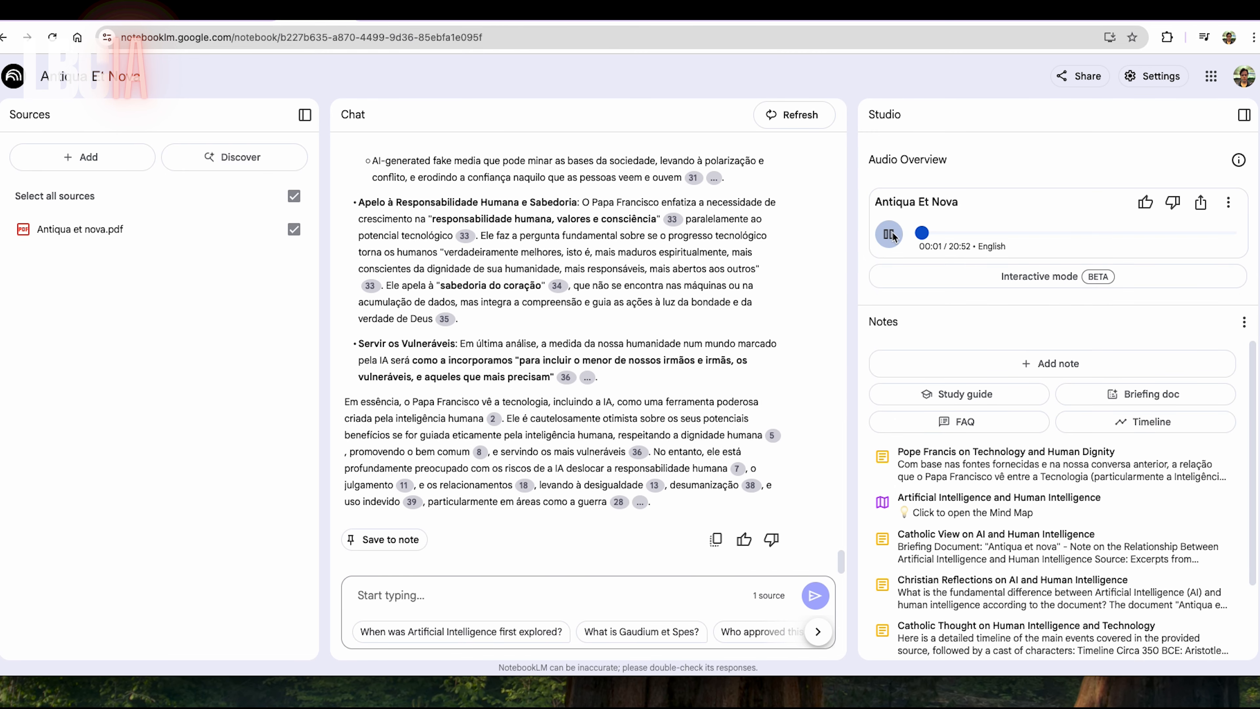
click(1228, 203)
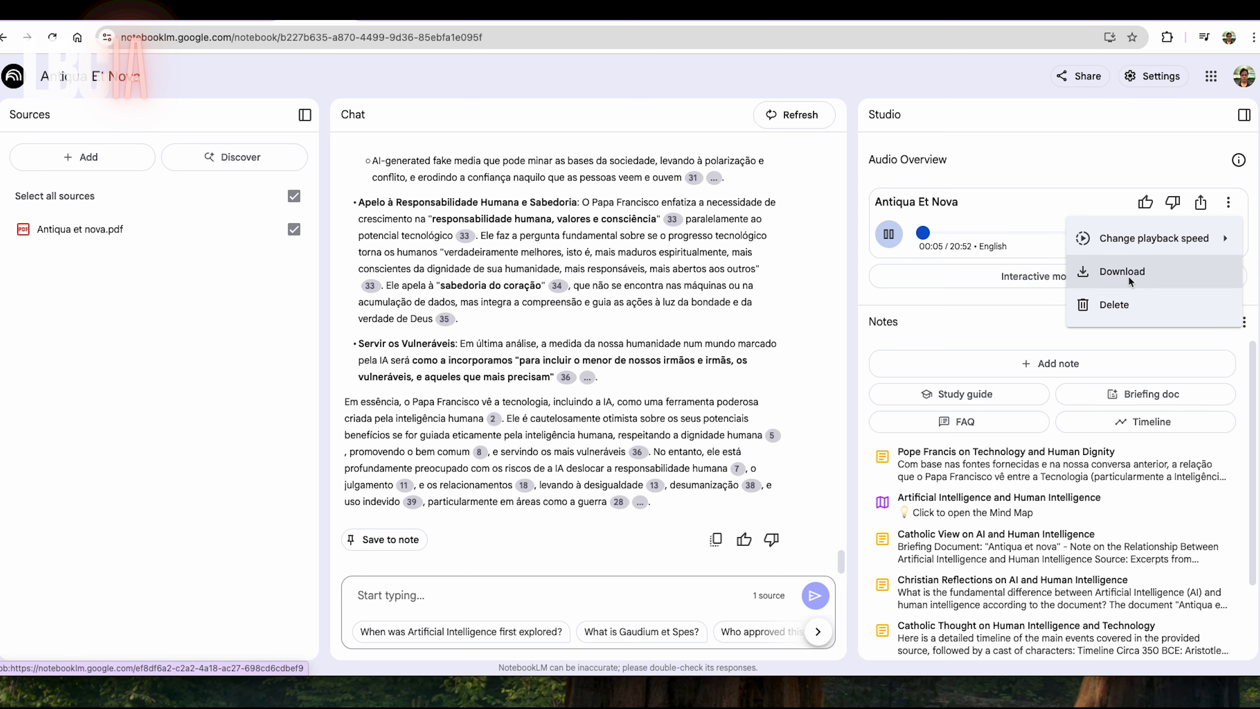
click(1059, 125)
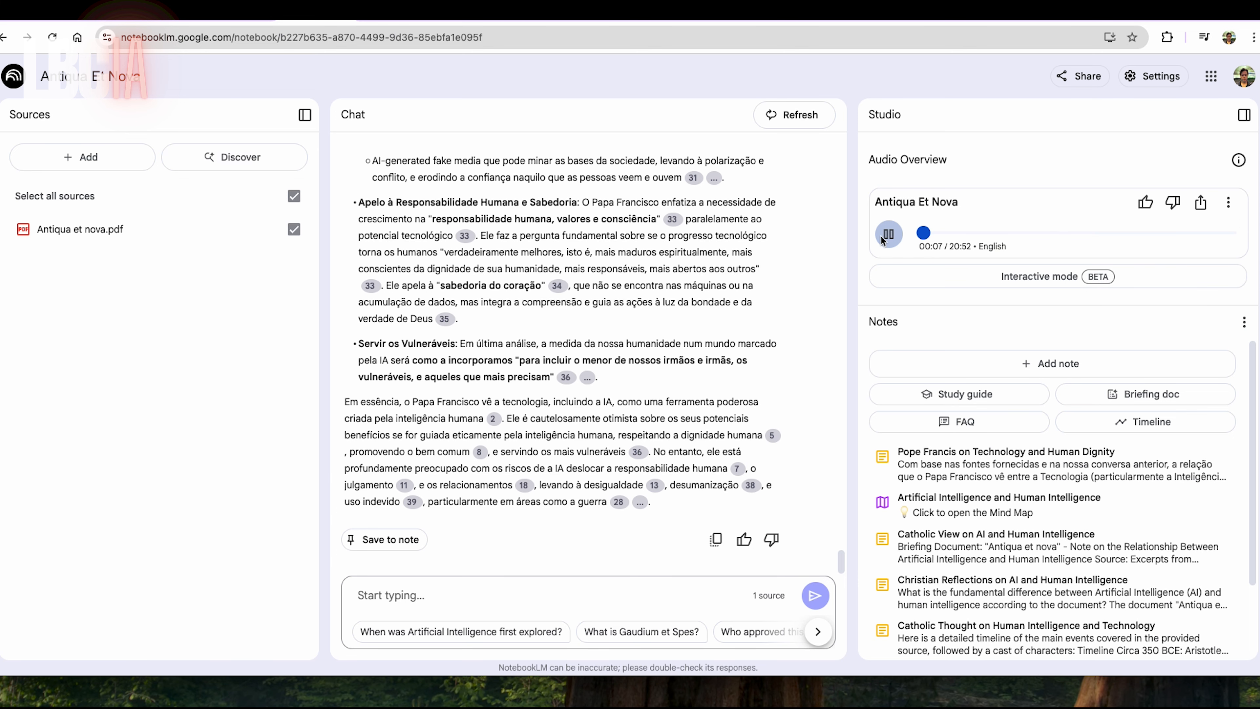
click(889, 234)
Open the sharing settings of the Antiqua Et Nova notebook, check the field for adding people and groups, and close them without sharing
click(1080, 76)
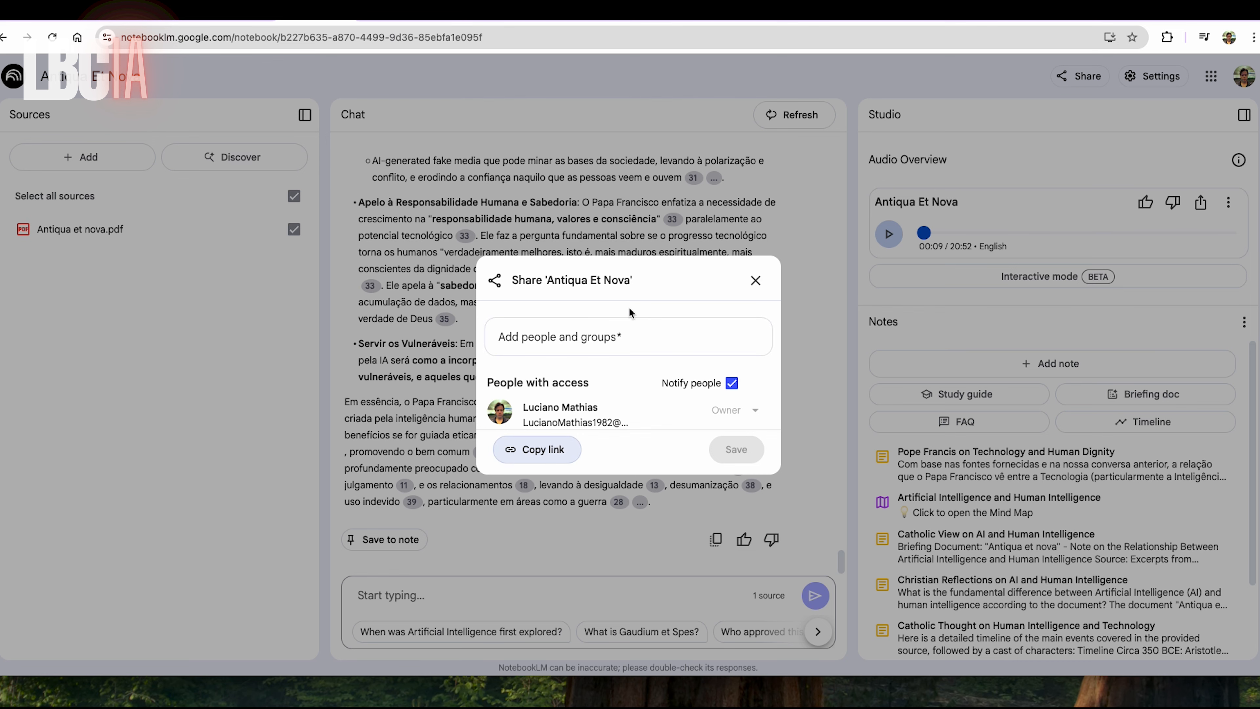
click(636, 339)
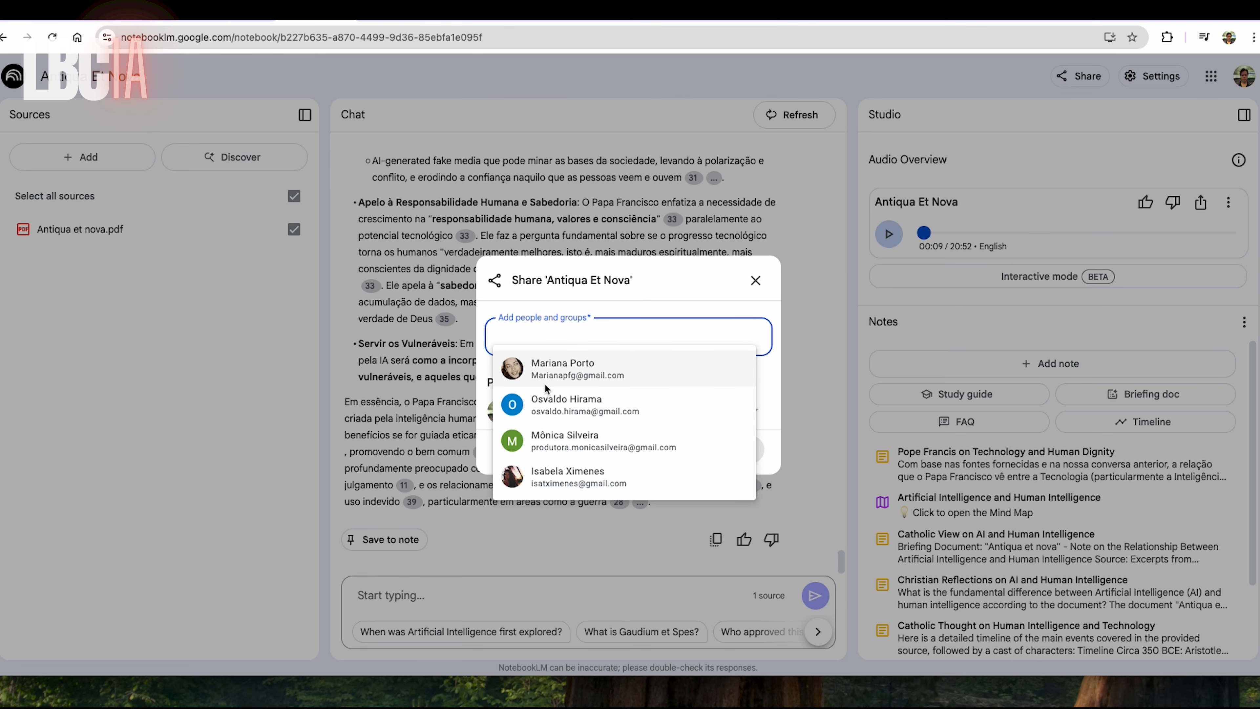
click(754, 278)
click(755, 278)
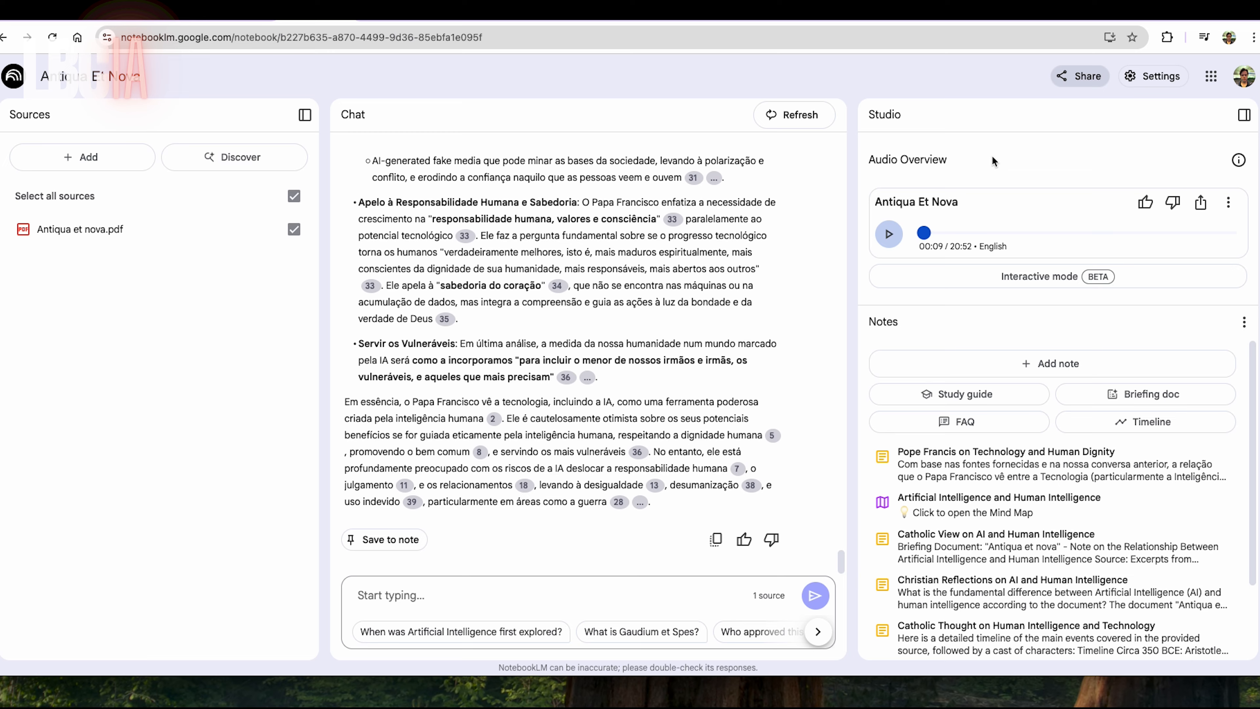